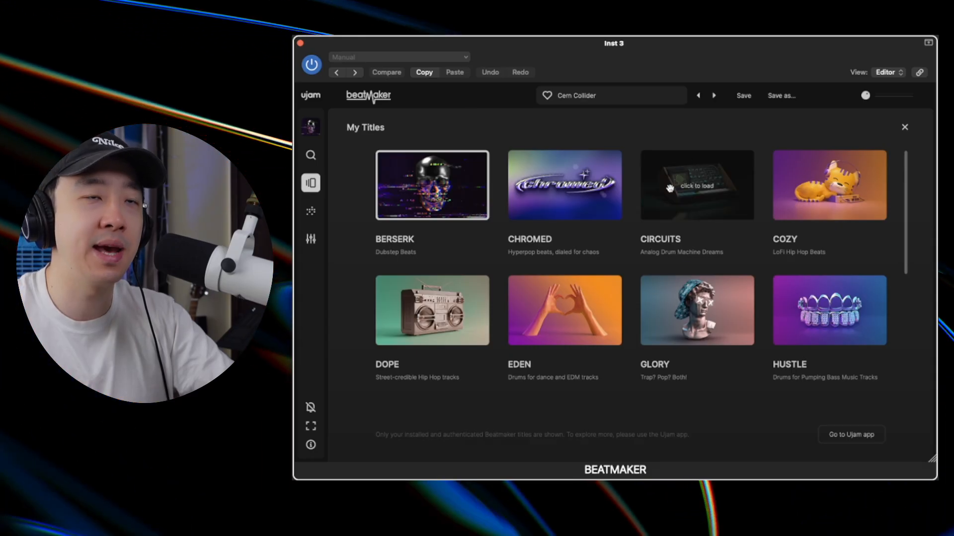
Step: Browse the installed Beatmaker titles, load GLORY and go to its main instrument view with the Perkys preset
scroll(854, 211, "down", 10)
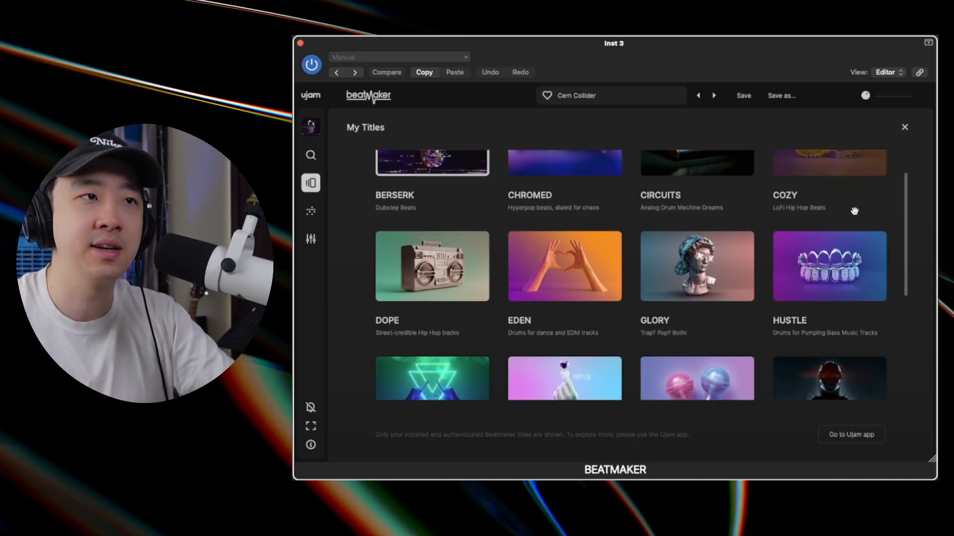
scroll(691, 251, "down", 2)
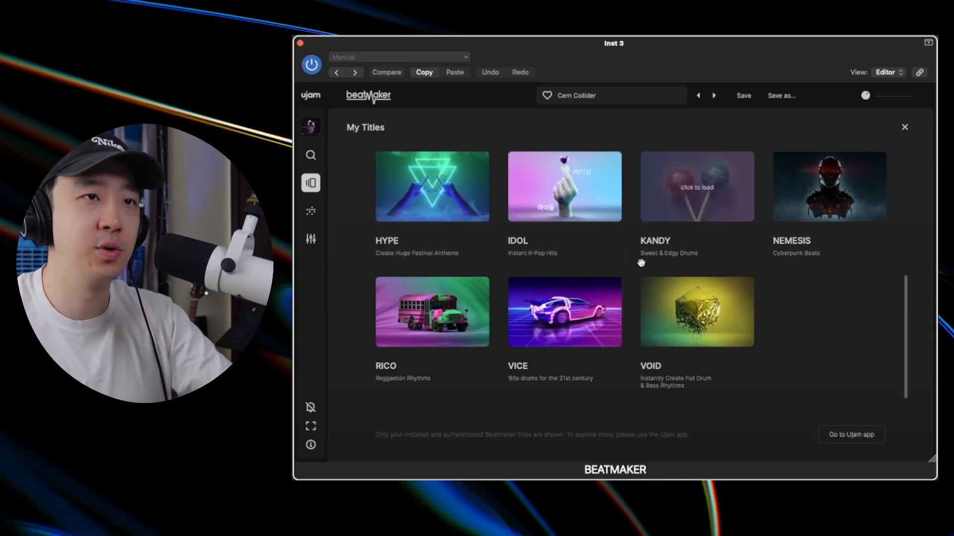
scroll(639, 261, "up", 10)
scroll(602, 251, "down", 3)
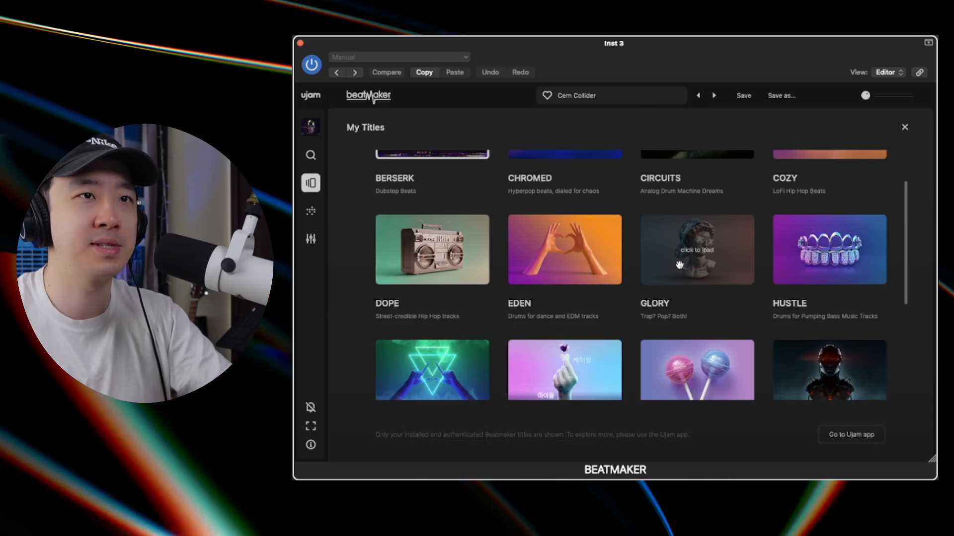
left_click(681, 268)
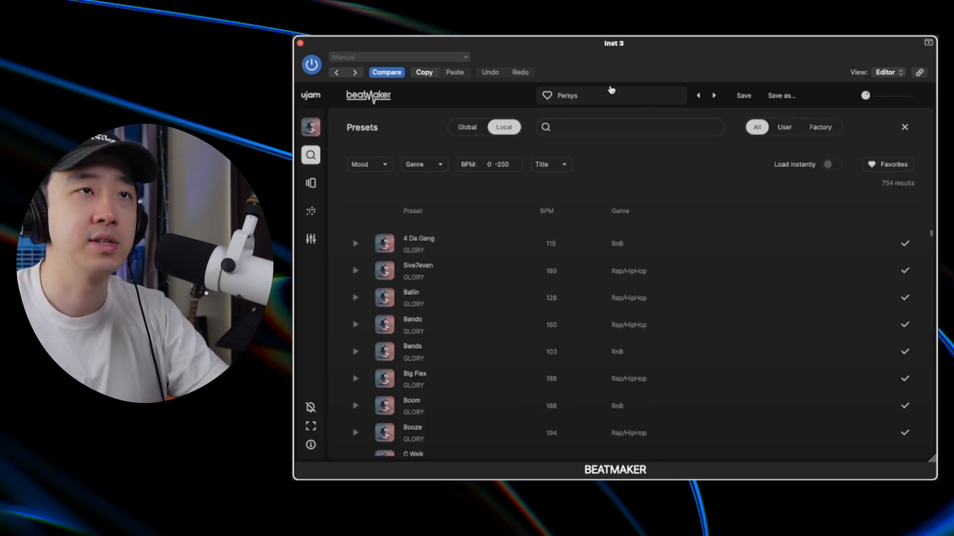
left_click(590, 95)
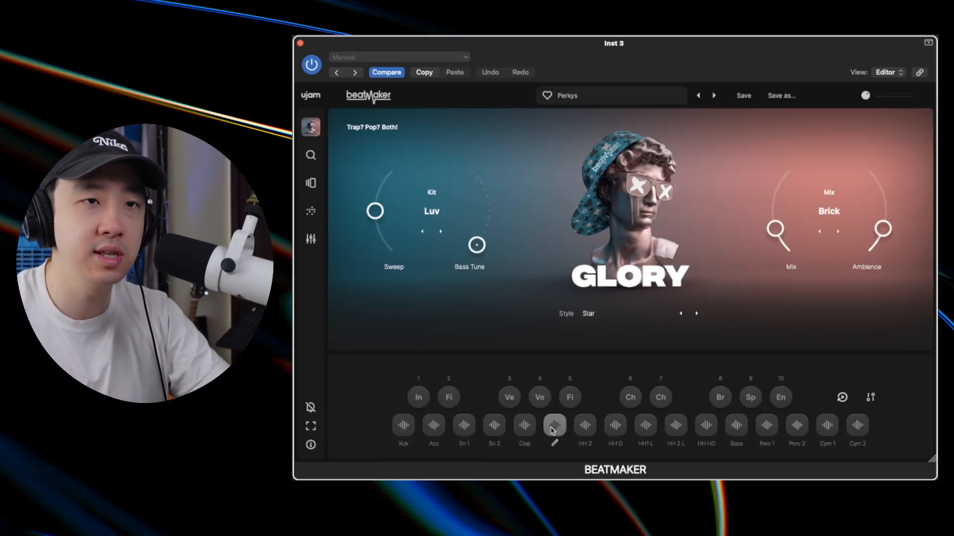
Step: Replace the Sn 1 pad's sample with Sn 1 - Dirty
mouse_move(602, 454)
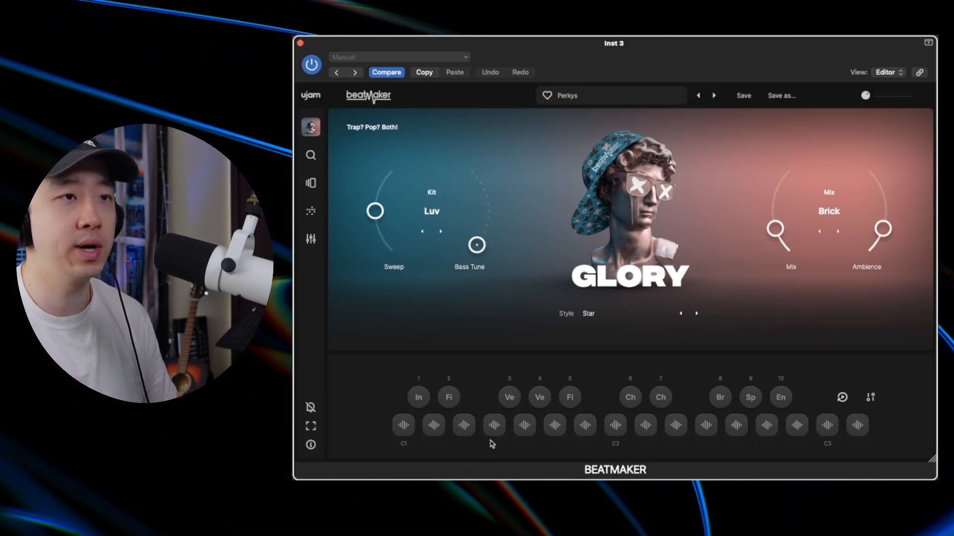
left_click(464, 445)
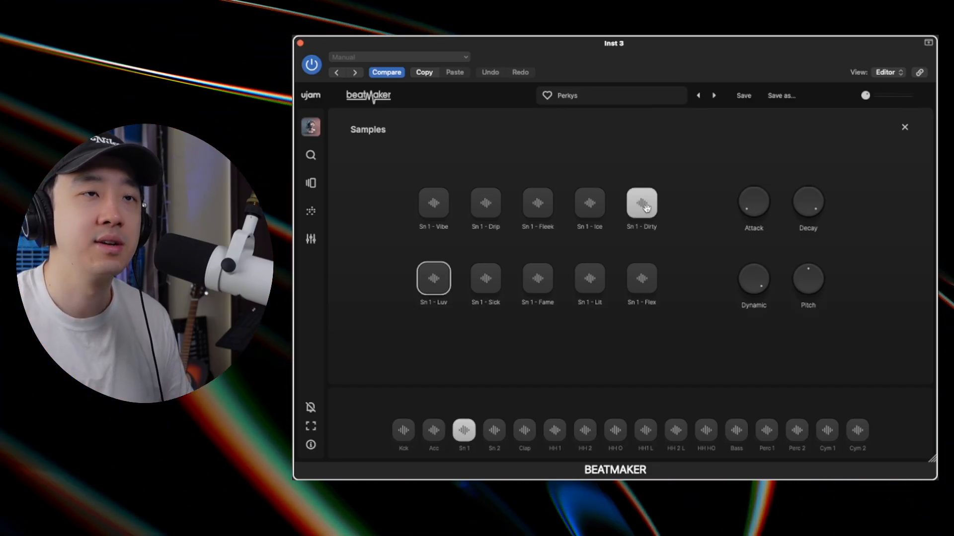
left_click(644, 206)
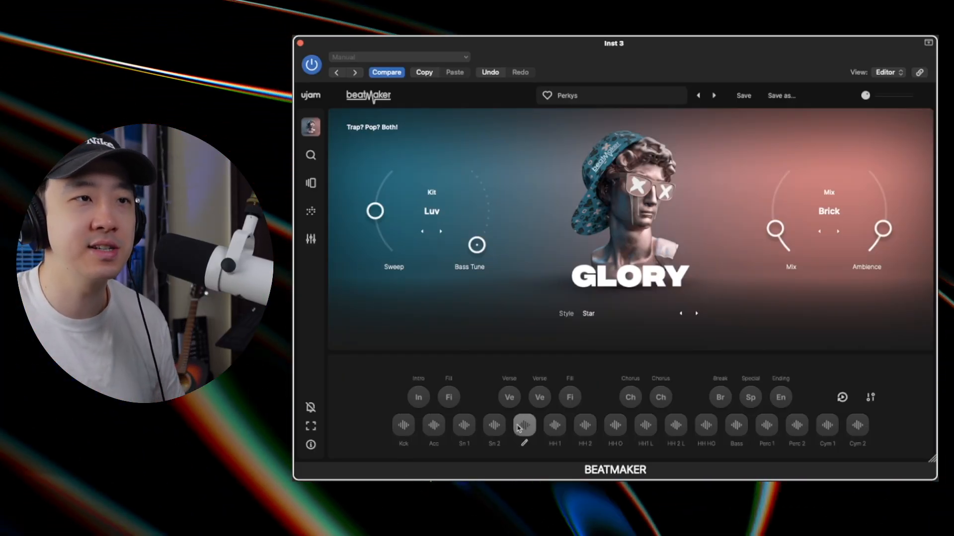
Step: Audition the second Verse pattern, the Fill after it and the second Chorus pattern
left_click(545, 402)
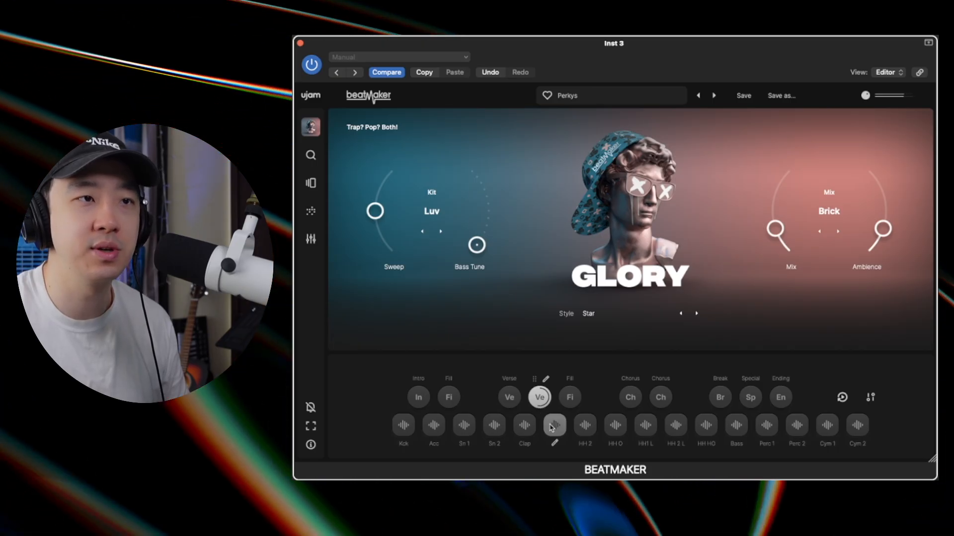
left_click(570, 399)
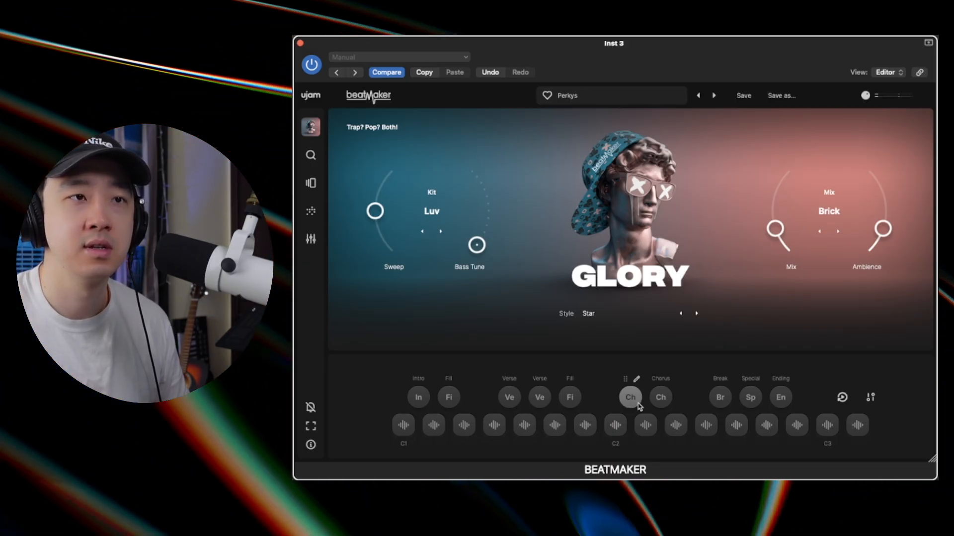
left_click(655, 393)
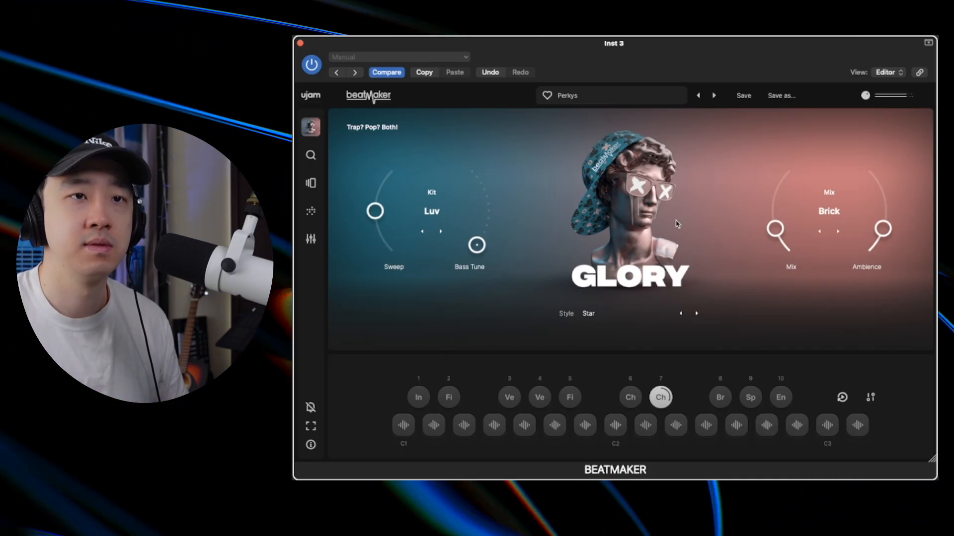
Step: Try other loop styles such as Trap Or Die and return the style to Star
left_click(616, 318)
left_click(618, 262)
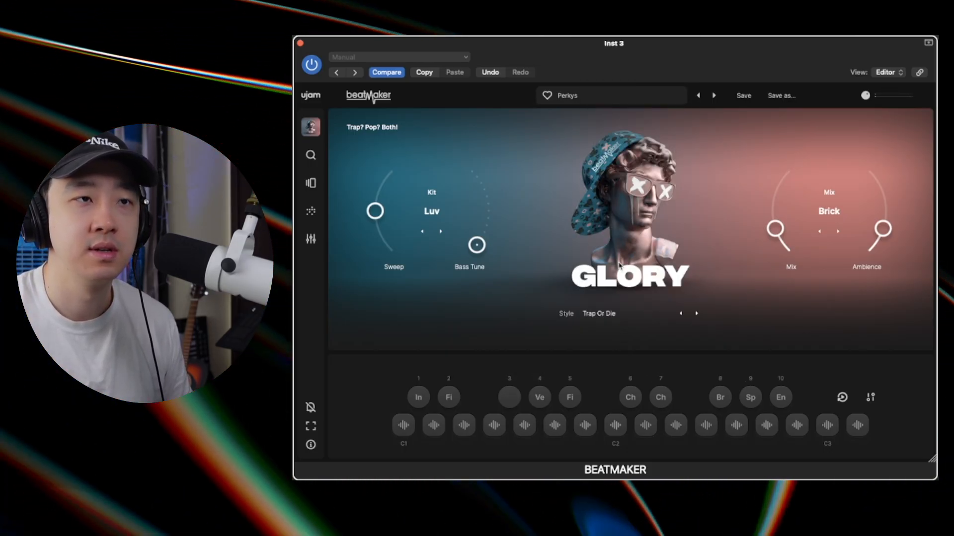
left_click(607, 313)
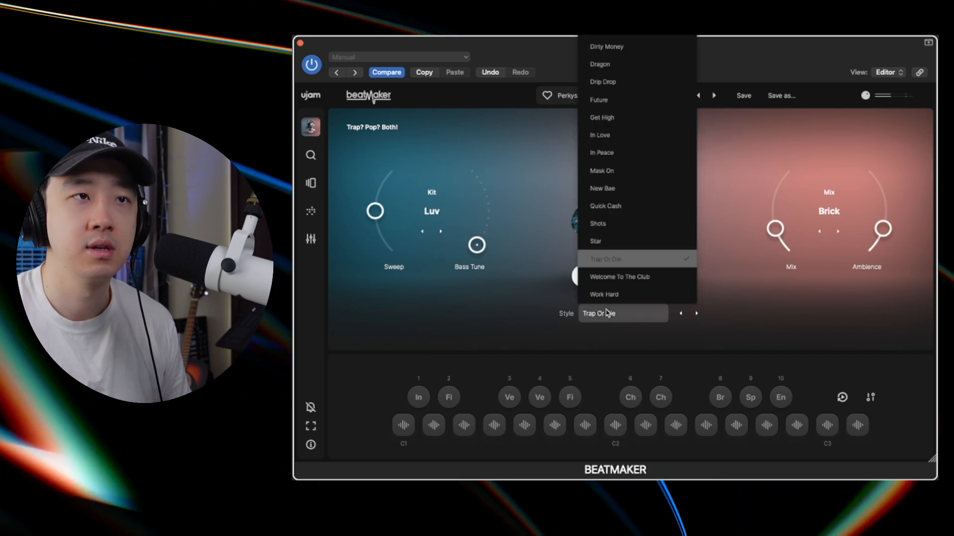
left_click(598, 242)
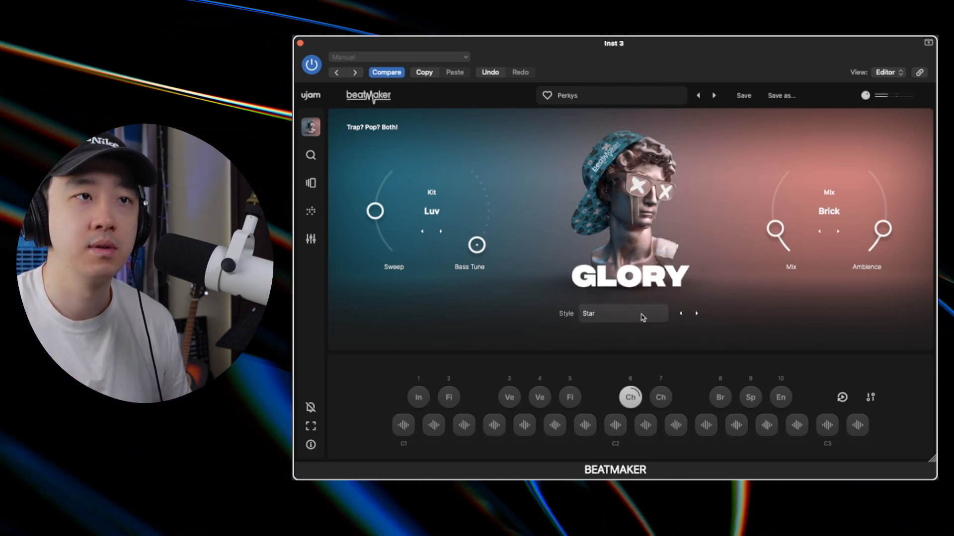
left_click(621, 320)
left_click(625, 209)
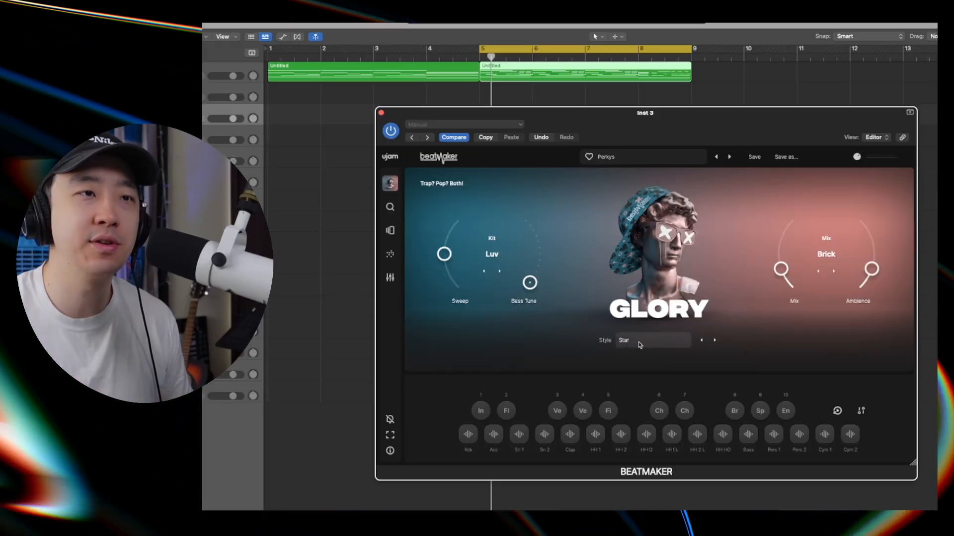
left_click(651, 340)
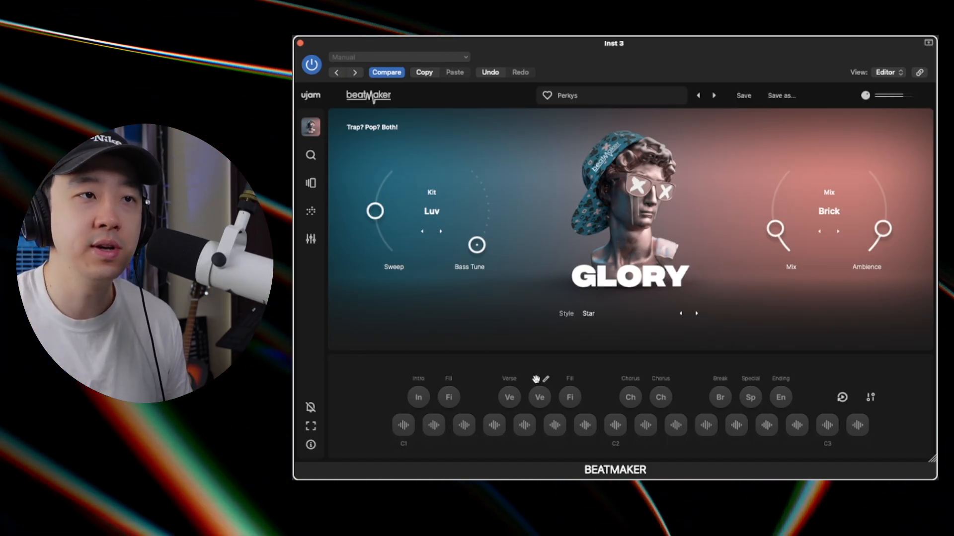
Step: Place the second Verse pattern on the instrument's track in the arrangement
left_click_drag(540, 396, 461, 44)
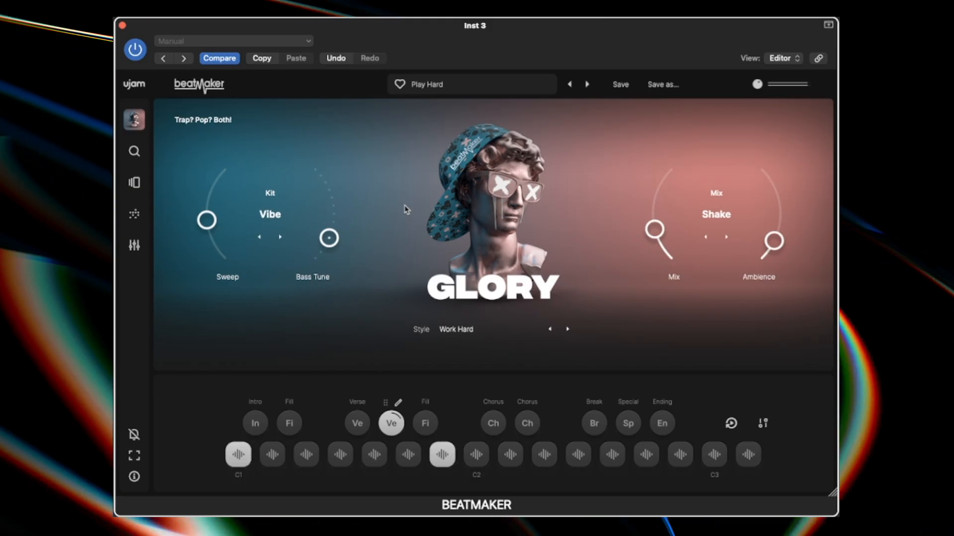
Step: Lower the Bass Tune on the Play Hard preset and do the same on the Playboi preset
mouse_move(331, 246)
left_click_drag(331, 246, 328, 251)
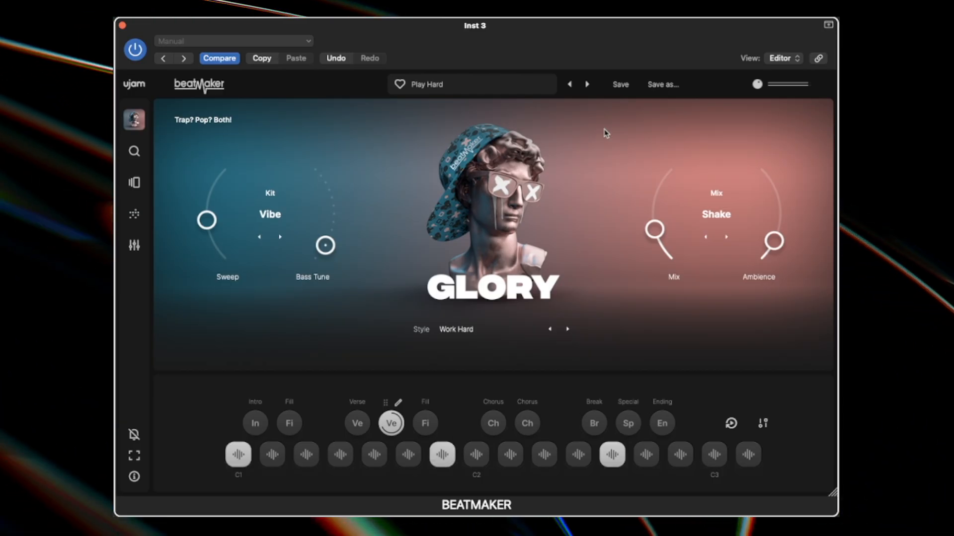
left_click(587, 85)
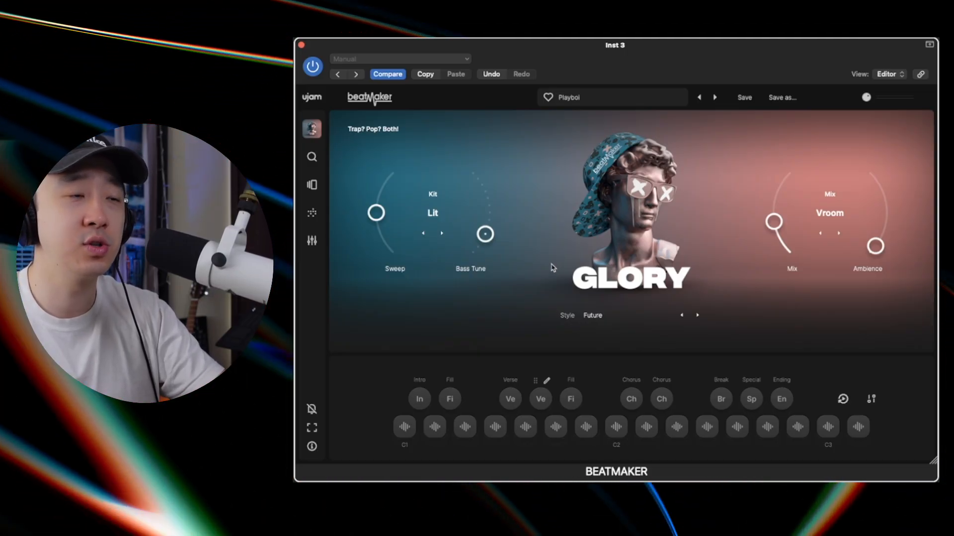
mouse_move(505, 236)
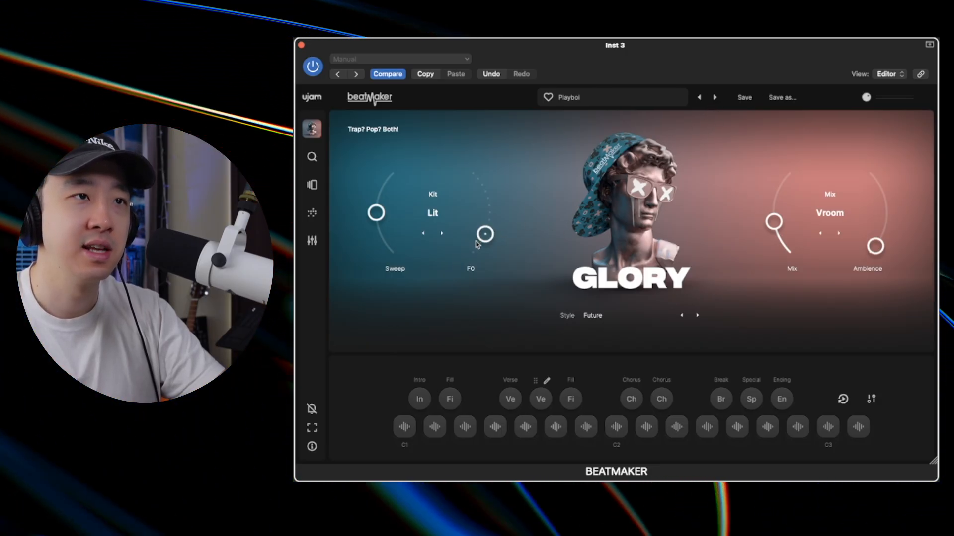
left_click_drag(479, 240, 477, 252)
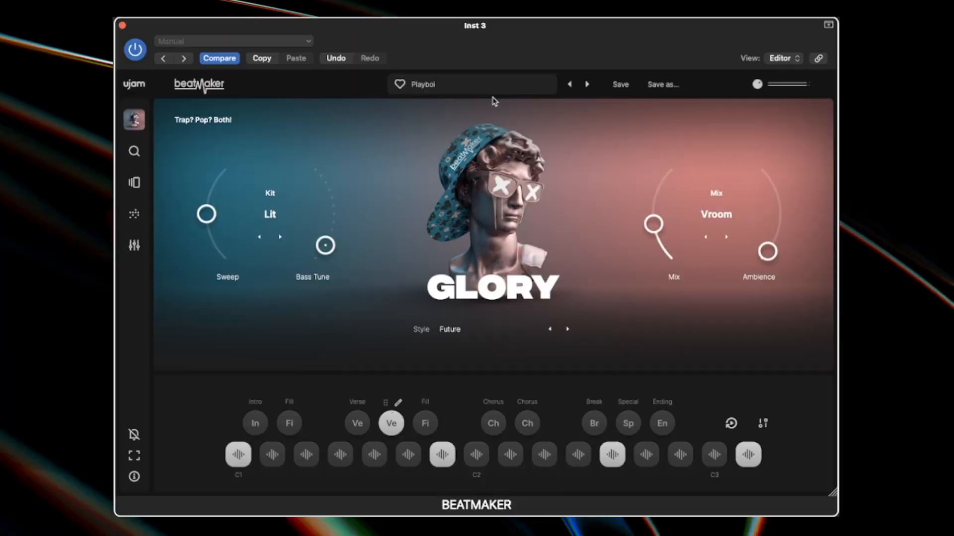
Step: Audition the Plug, Purple Drank and R4ge presets in turn and load Racks
left_click(586, 85)
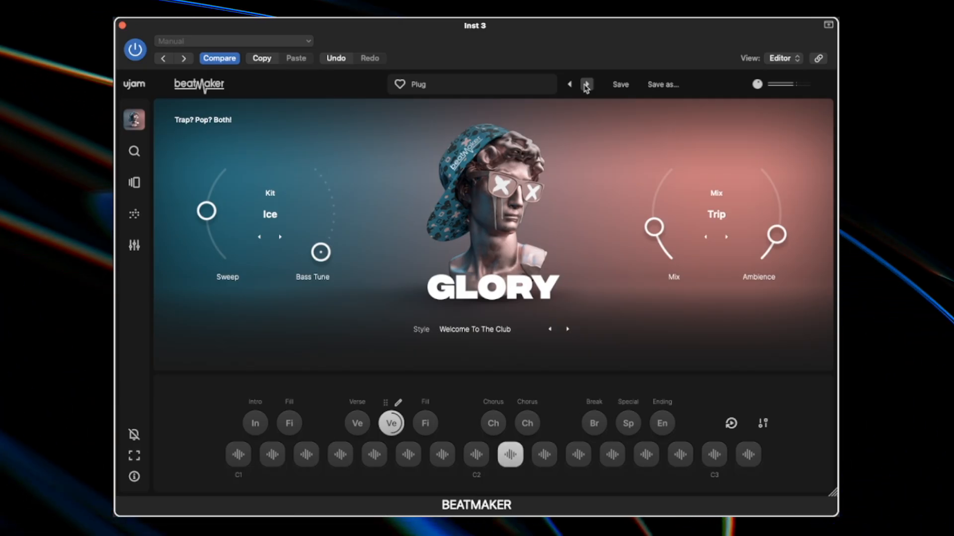
left_click(586, 84)
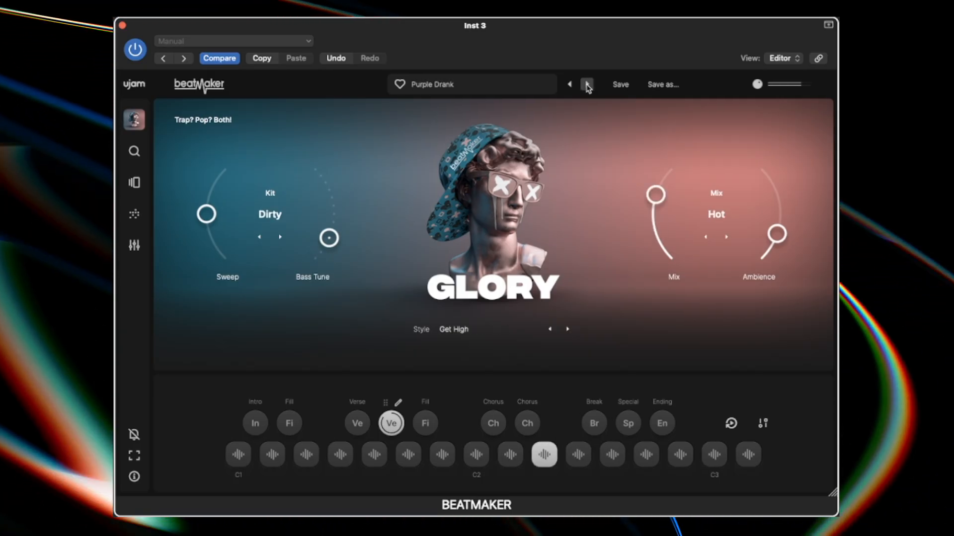
left_click(586, 85)
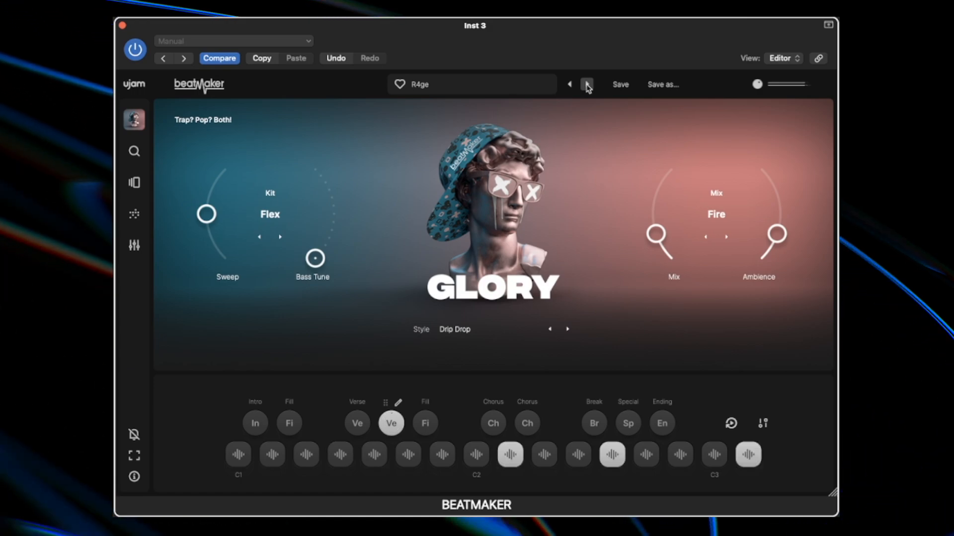
left_click(586, 85)
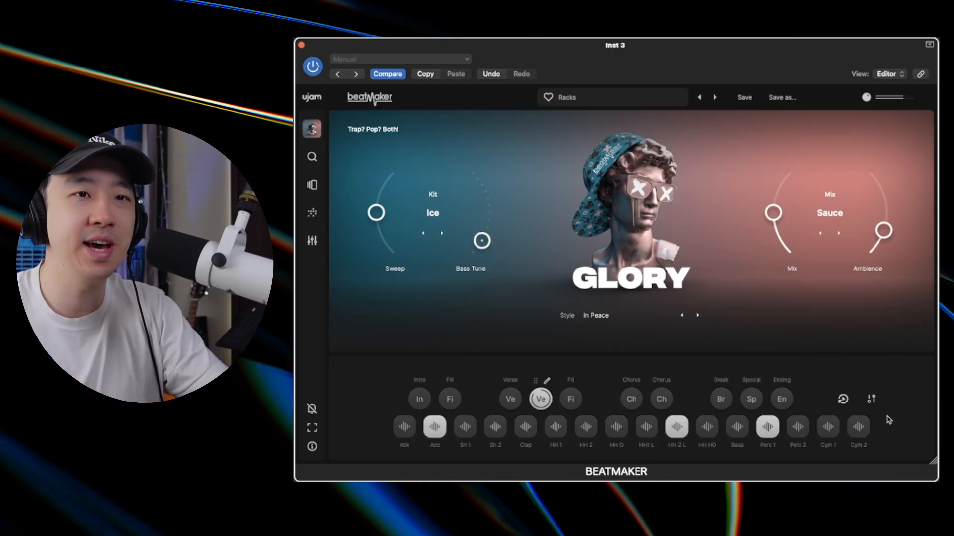
Step: Set the loop playback speed to x2 for the Racks preset
left_click(872, 400)
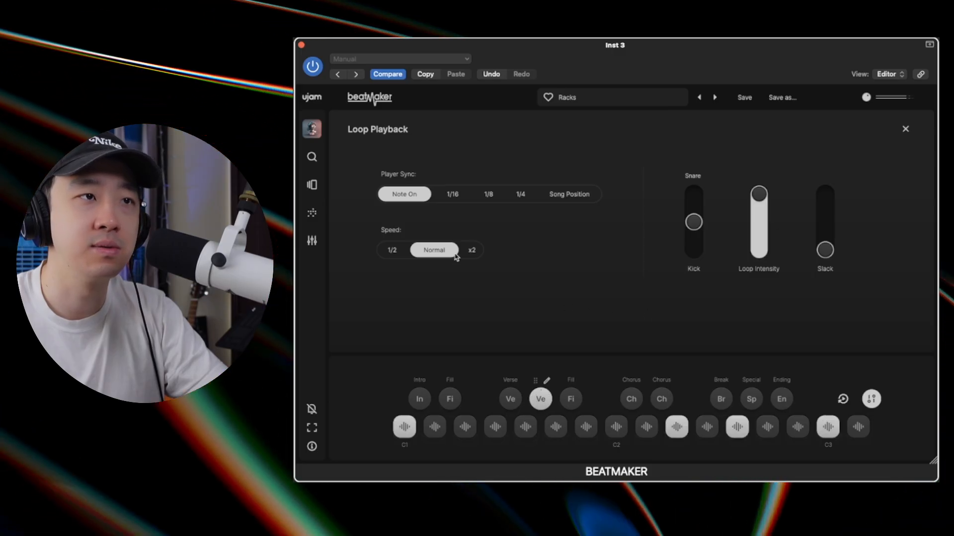
left_click(472, 250)
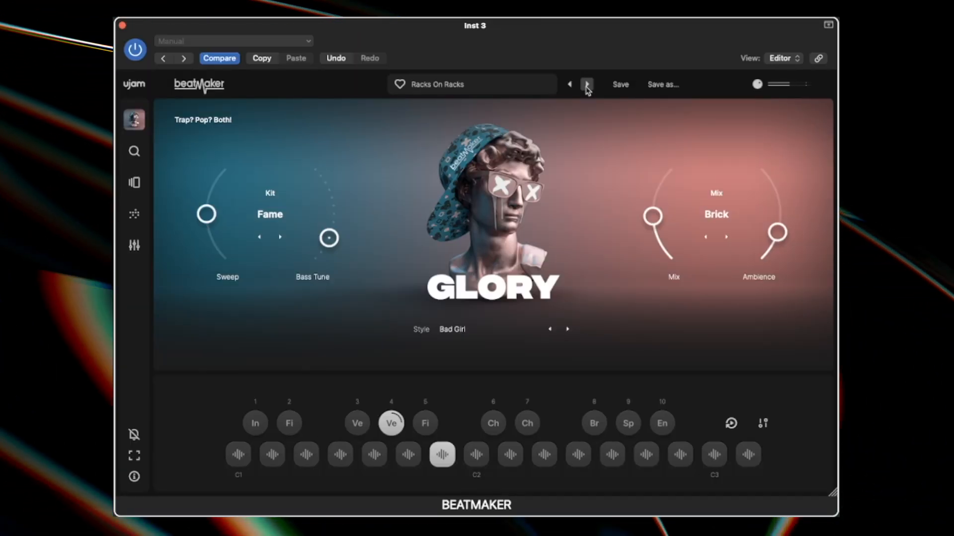
Step: Audition the following GLORY presets one after another, from RIP Luv through Straight Hustle
left_click(586, 84)
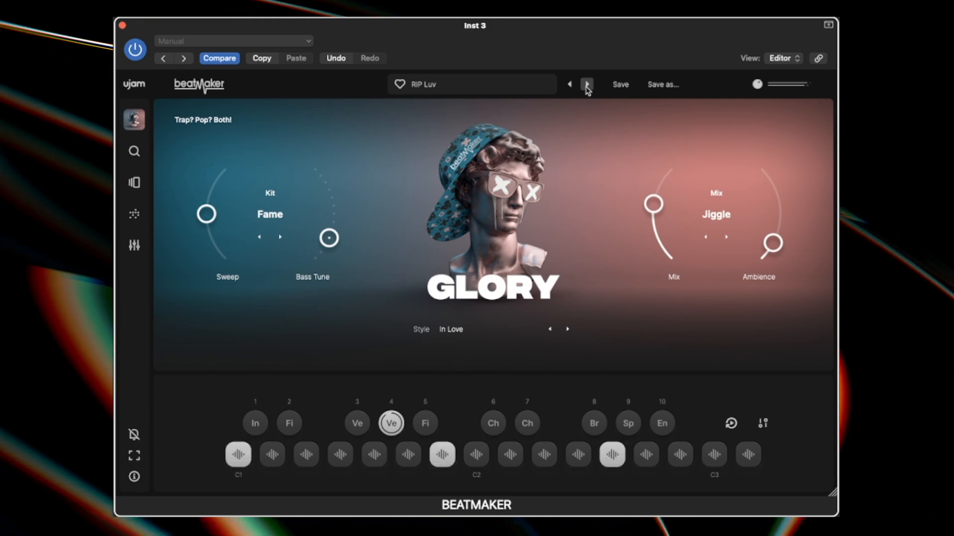
left_click(586, 85)
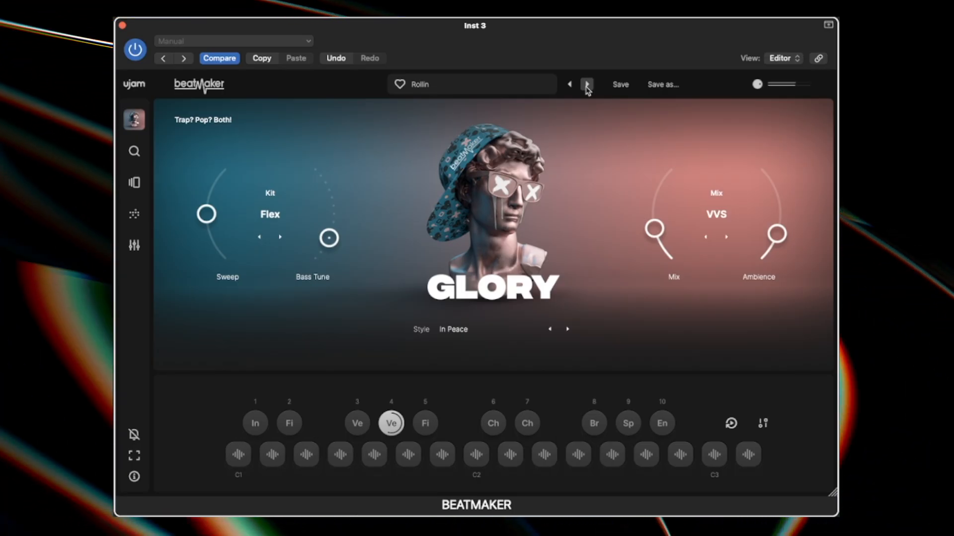
left_click(587, 85)
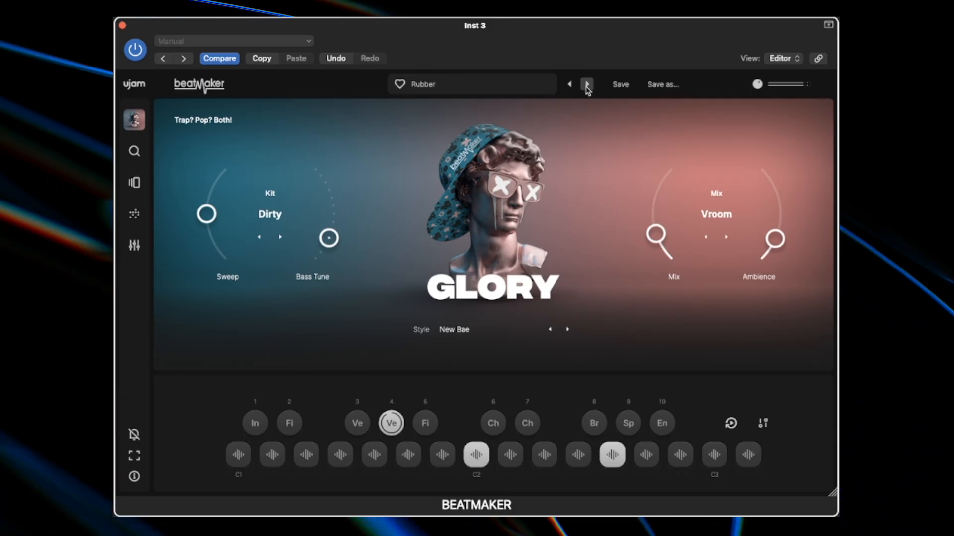
left_click(587, 84)
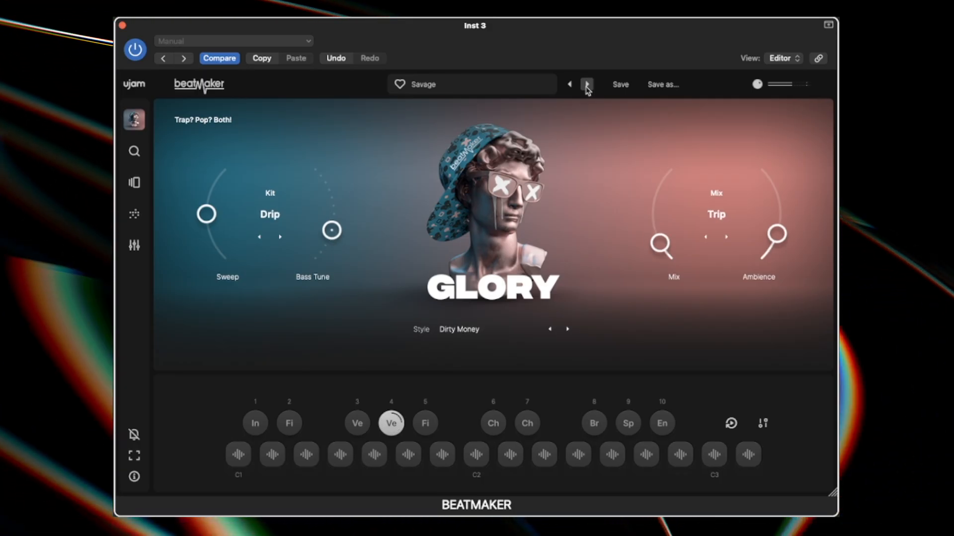
left_click(587, 85)
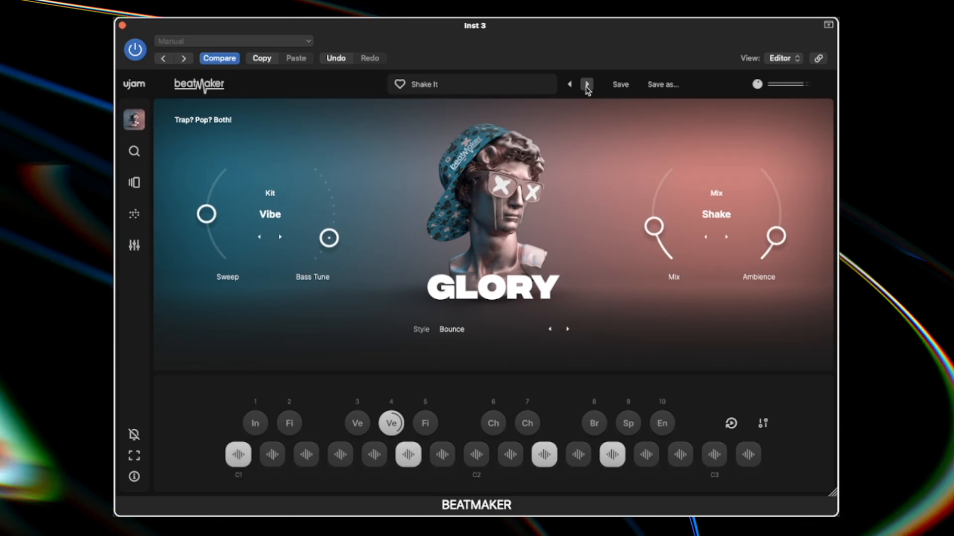
left_click(587, 85)
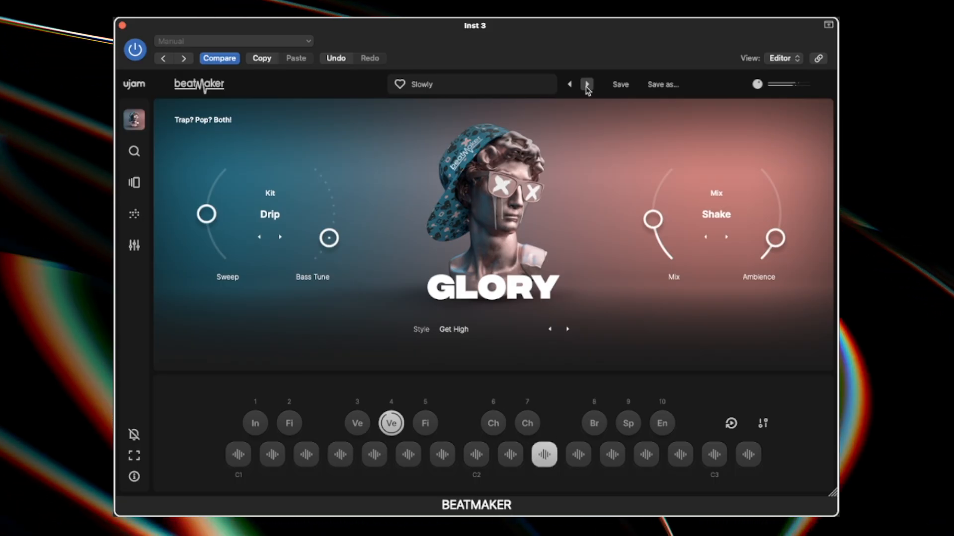
left_click(587, 84)
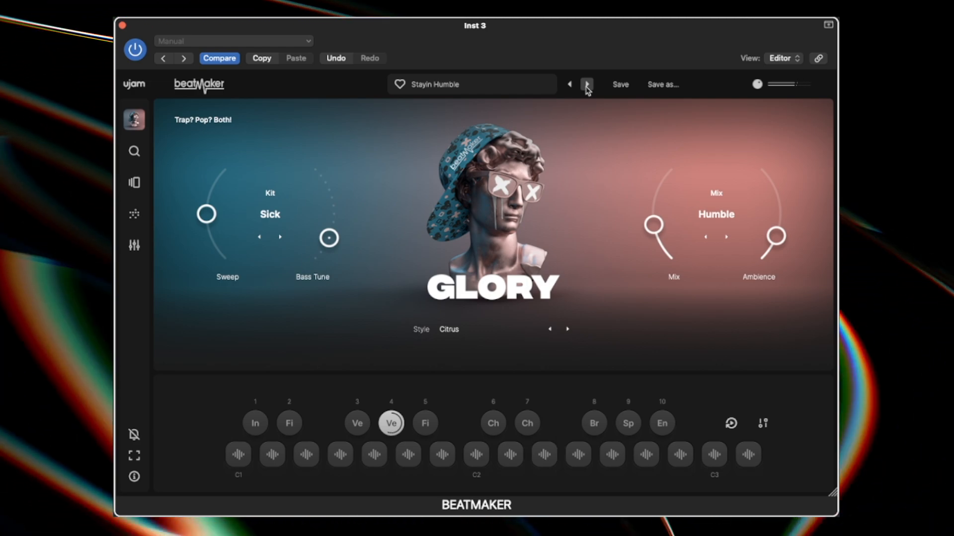
left_click(587, 85)
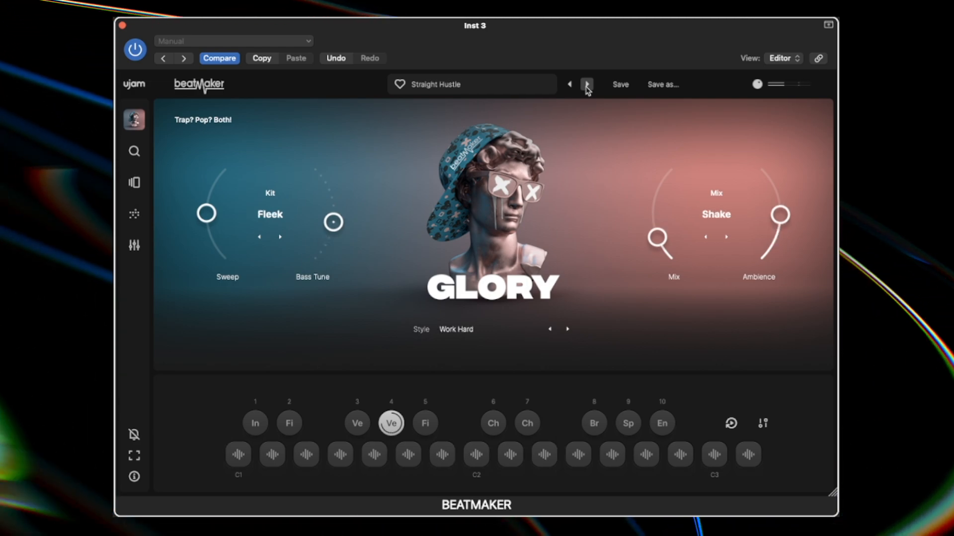
Step: Audition the next GLORY preset, Superstar, and load Traphouse
left_click(587, 85)
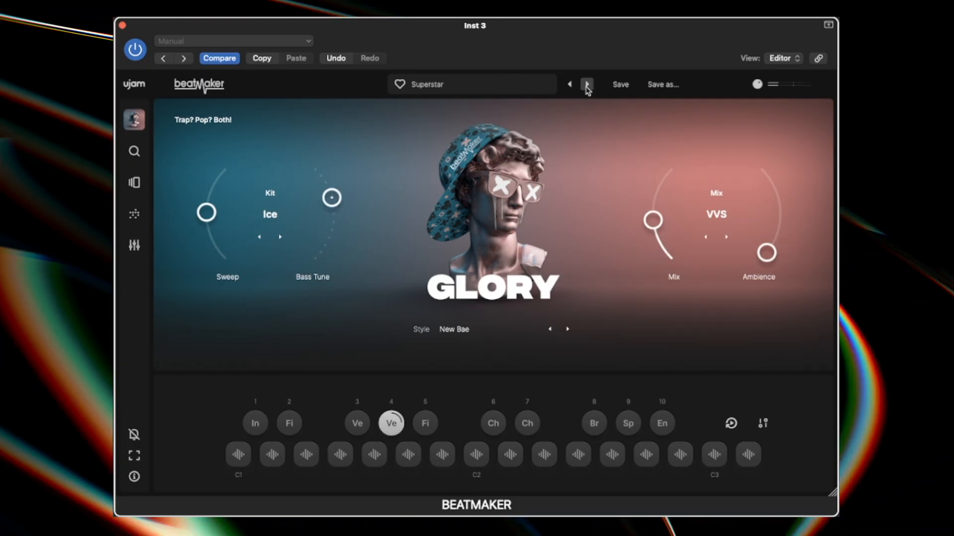
left_click(587, 85)
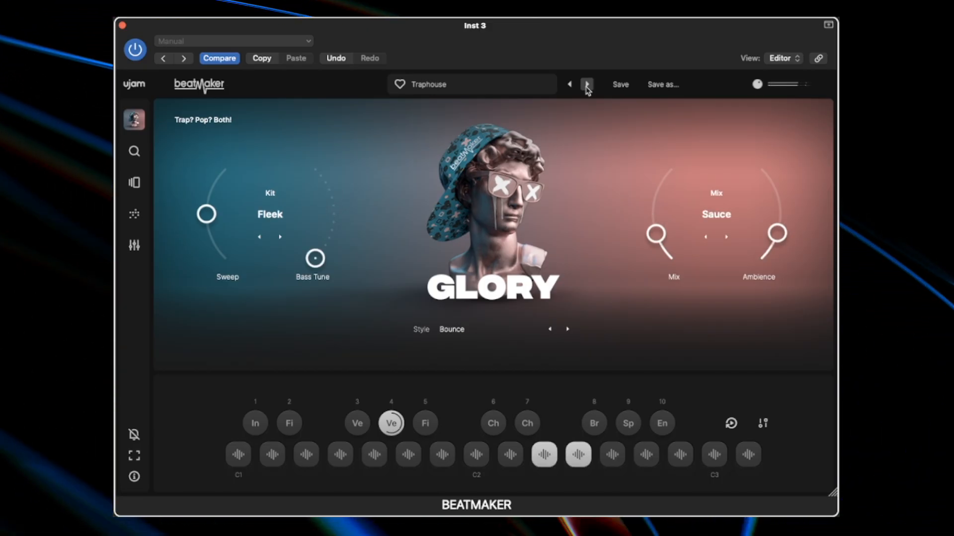
left_click(587, 85)
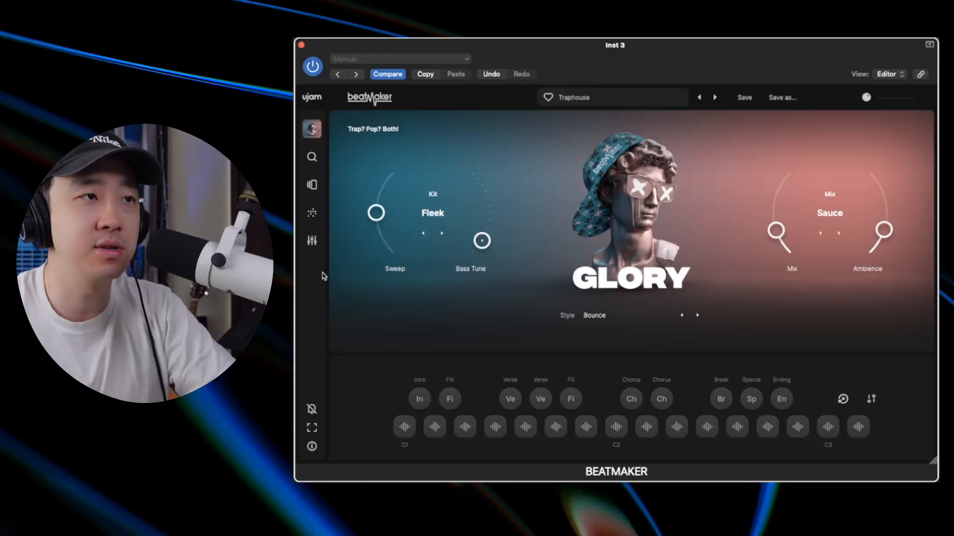
Step: Audition the first and second Verse patterns of the Traphouse preset
left_click(311, 241)
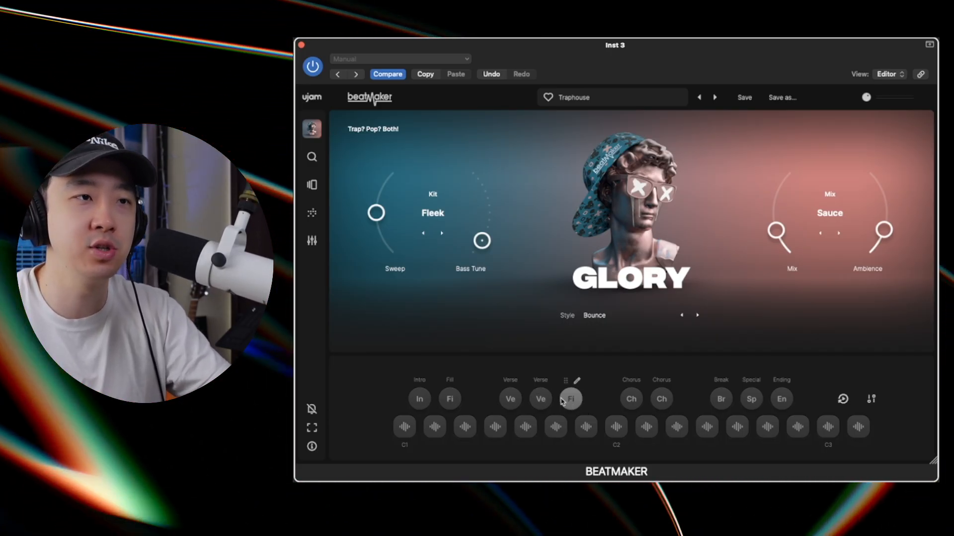
left_click(510, 400)
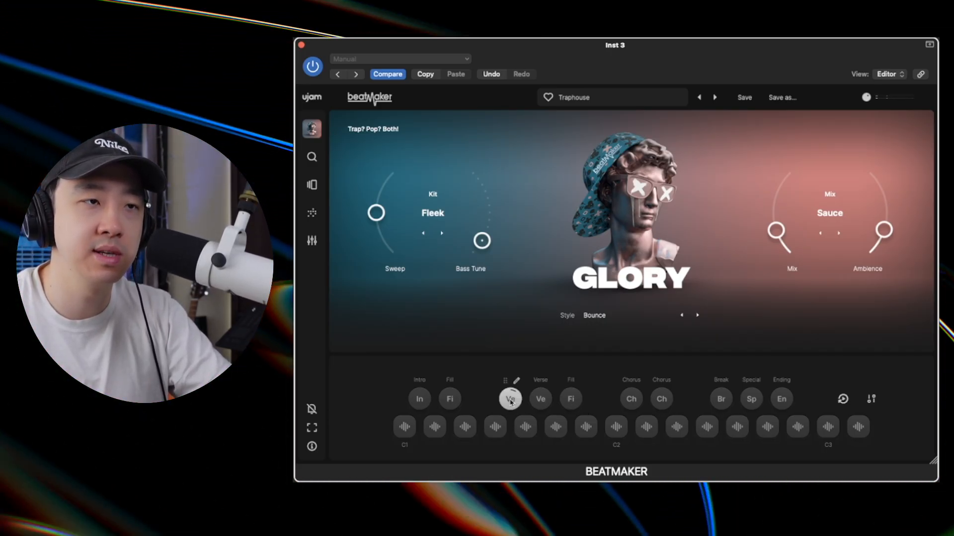
left_click(540, 399)
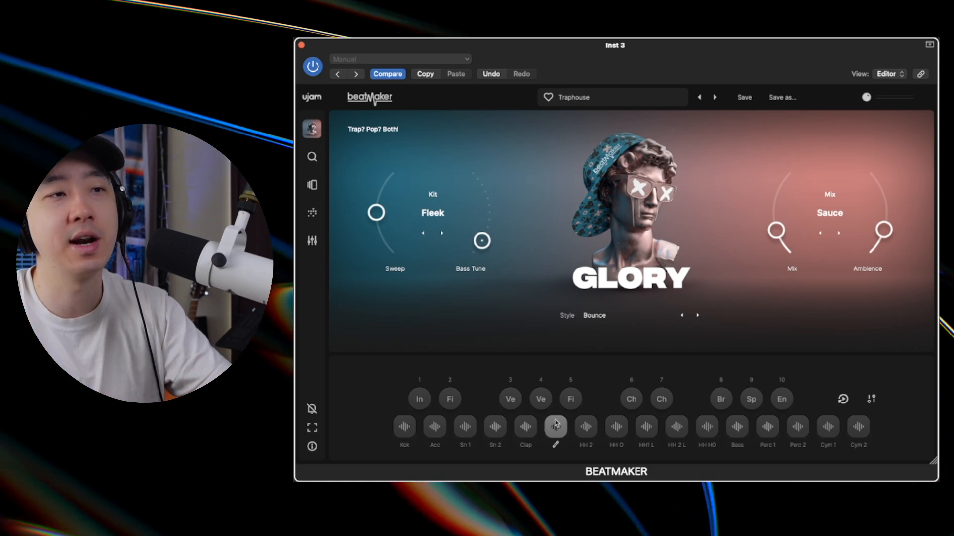
left_click(551, 402)
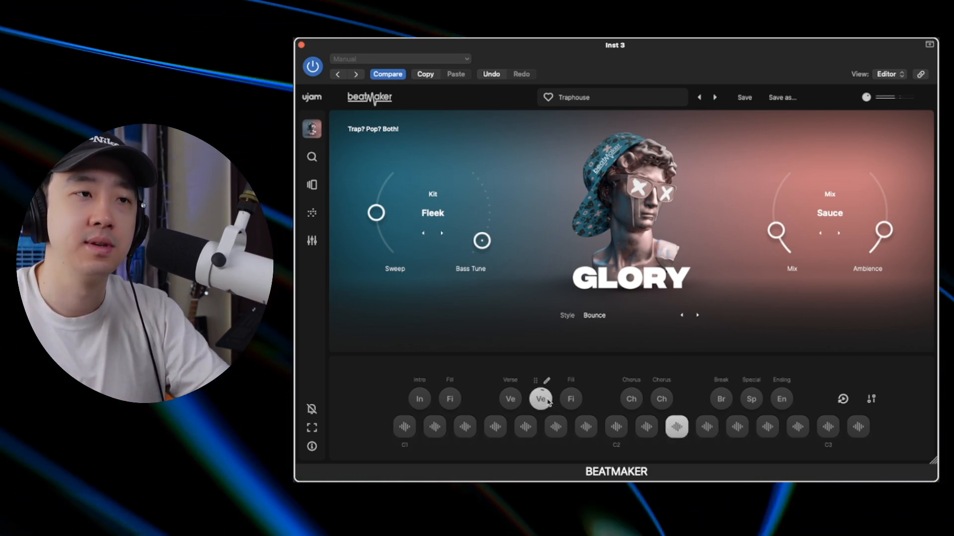
Step: Place the second Verse pattern at bar 5 and the Ending pattern at bar 9 as MIDI regions, extending the cycle range to bar 13
left_click_drag(536, 379, 462, 38)
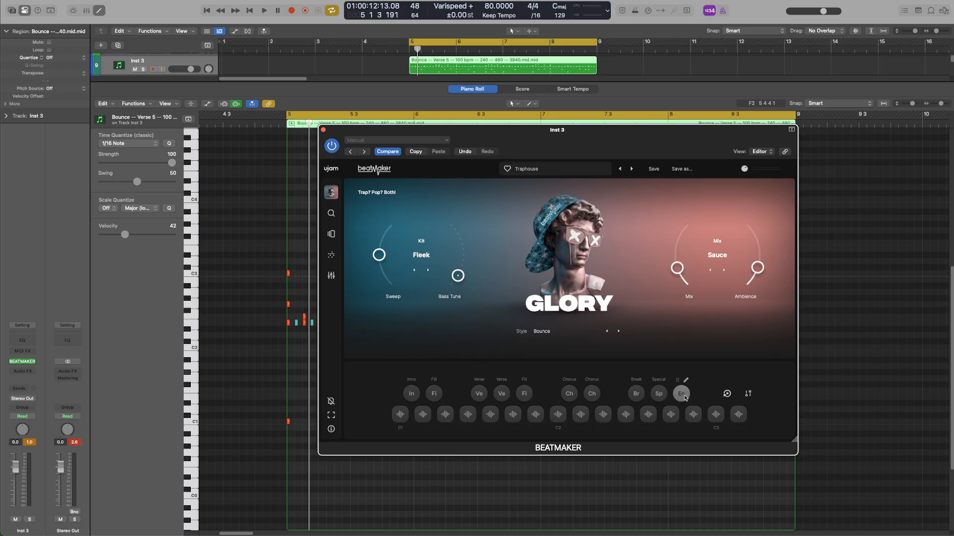
left_click_drag(634, 141, 601, 64)
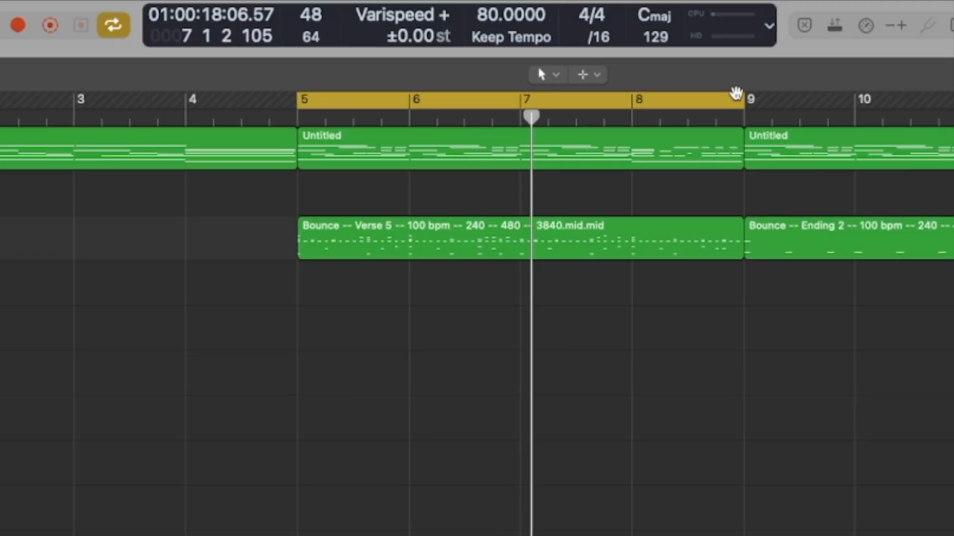
left_click_drag(735, 93, 951, 99)
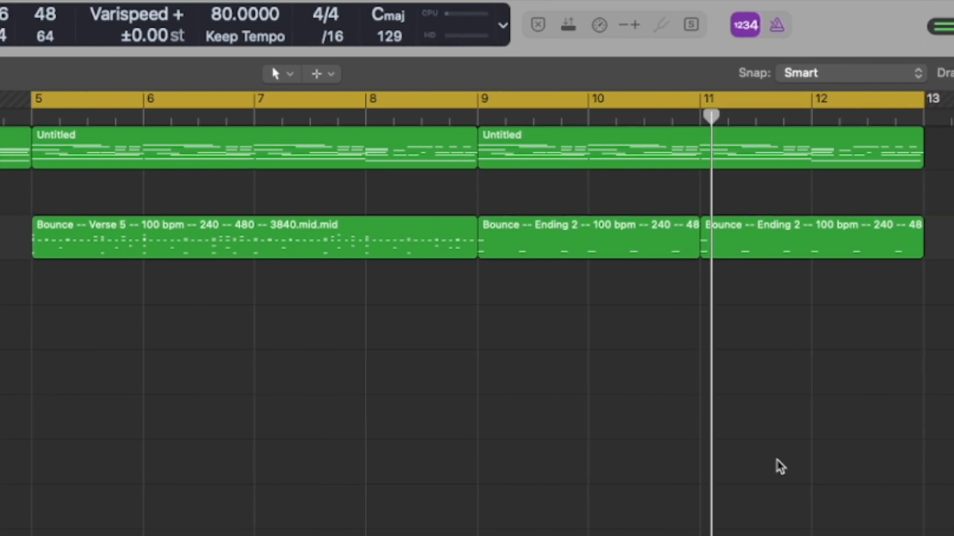
left_click(800, 99)
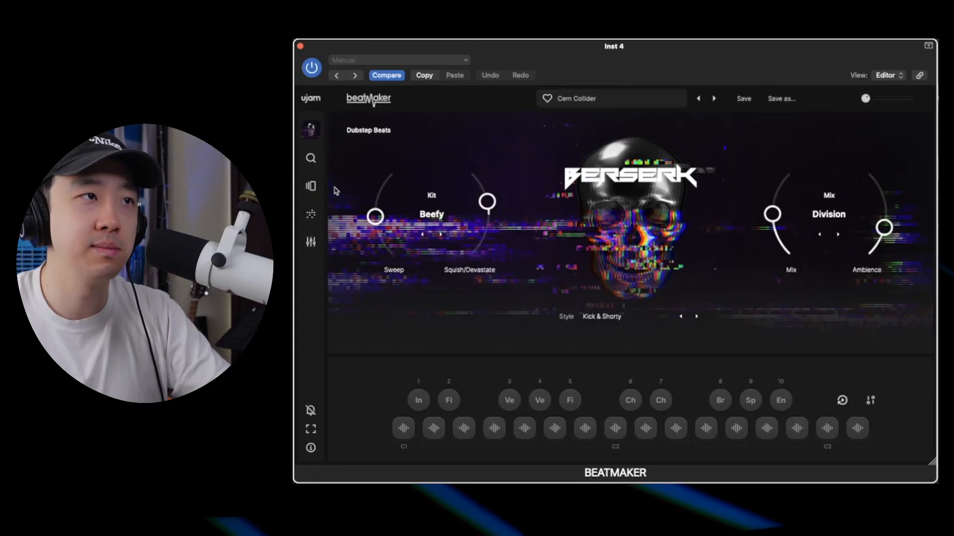
Step: Load the RICO title on the Inst 4 track and audition its second Verse pattern
left_click(311, 189)
scroll(580, 251, "down", 5)
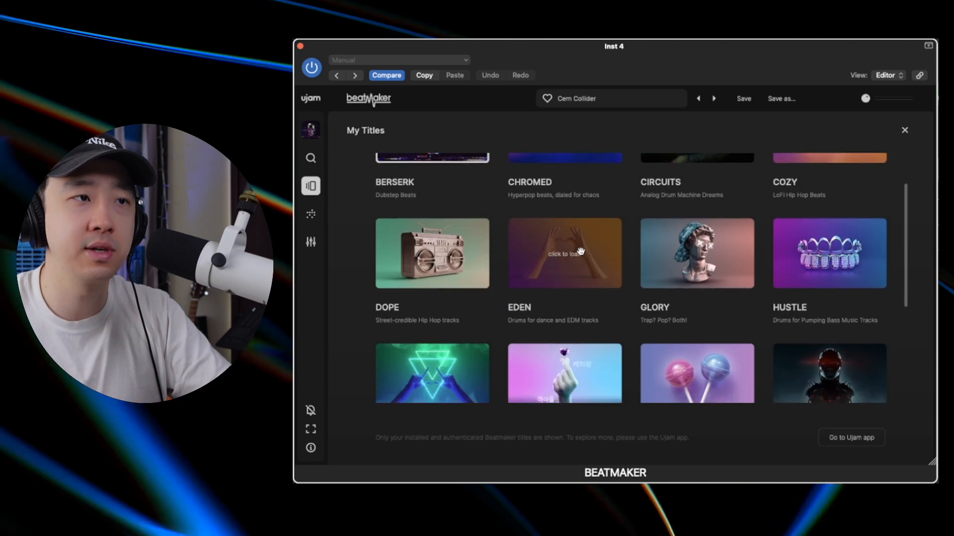
left_click(435, 324)
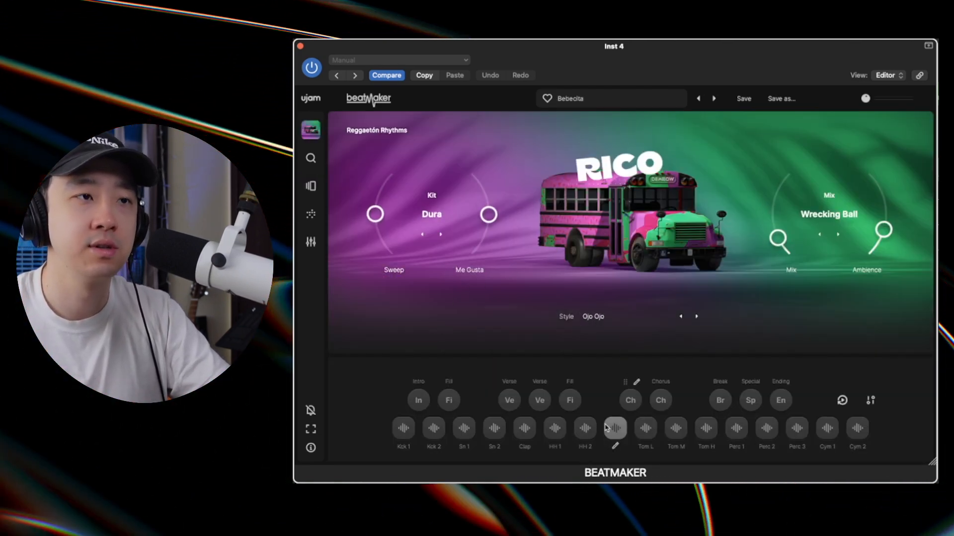
left_click(537, 405)
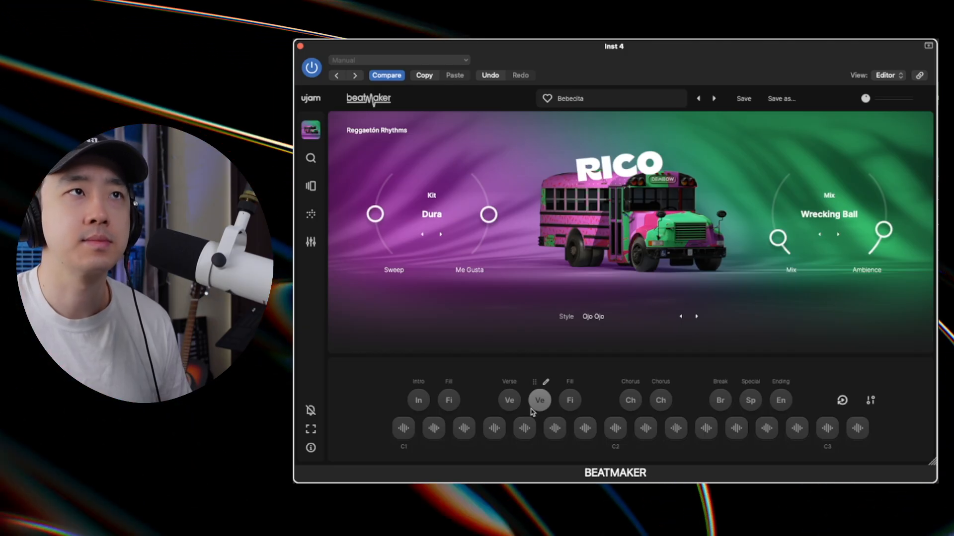
left_click(539, 404)
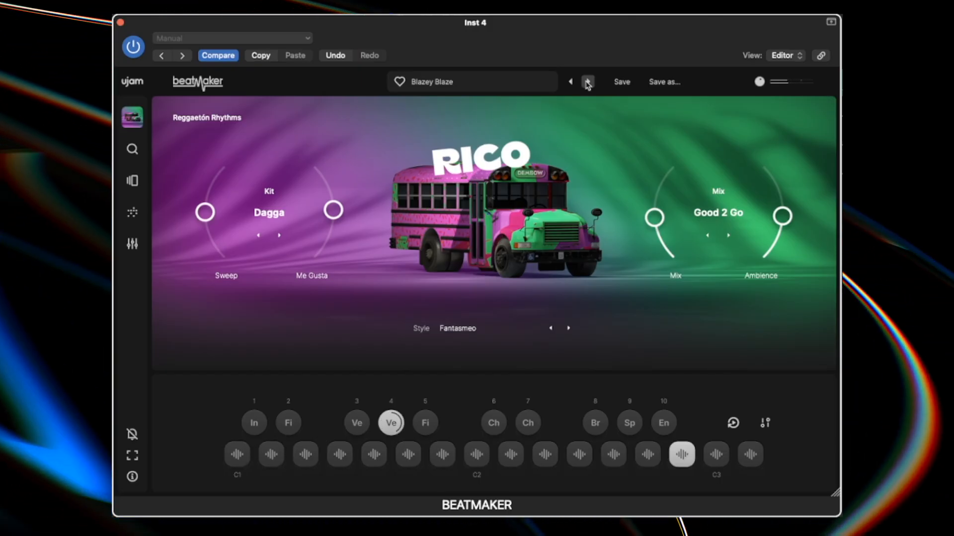
Step: Audition the RICO presets one after another, from Blow It Up through Gimme Dat Ting
left_click(587, 82)
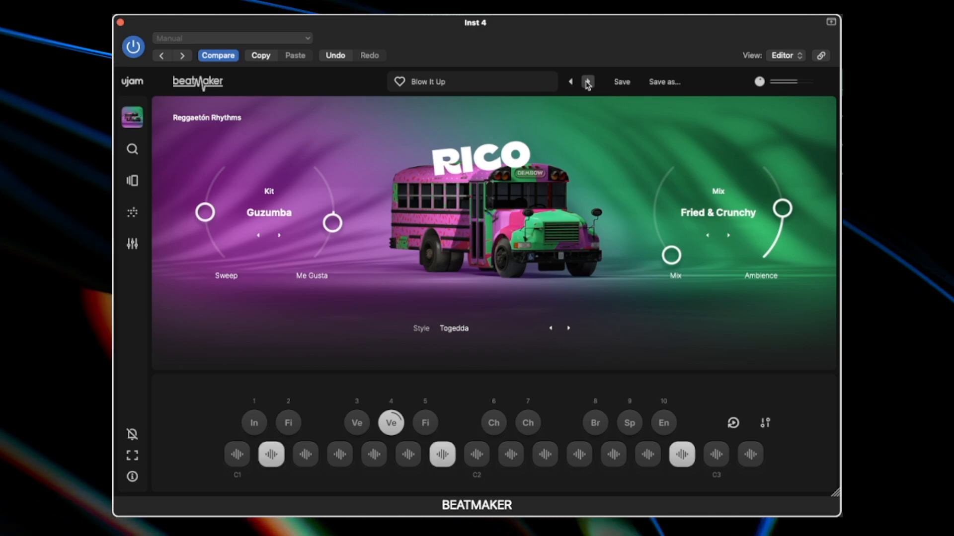
left_click(588, 82)
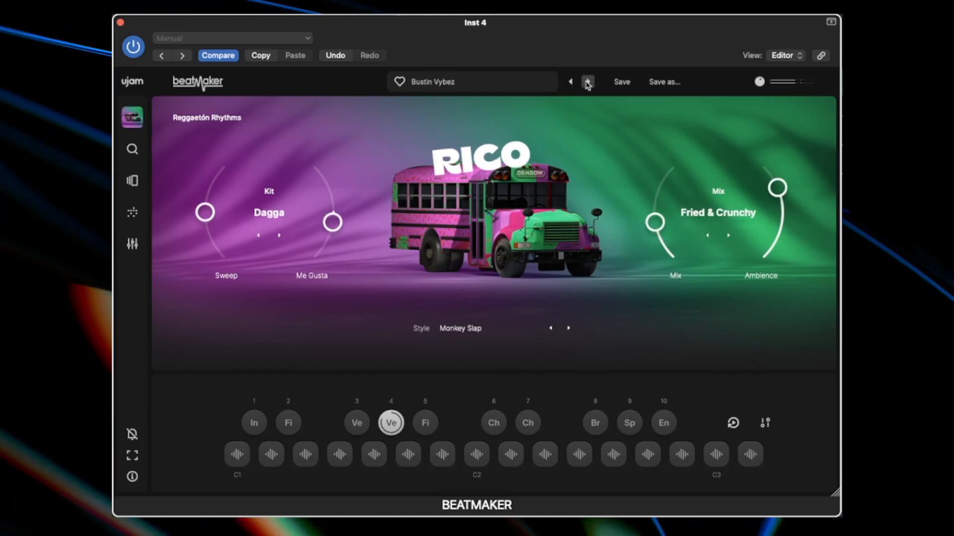
left_click(588, 82)
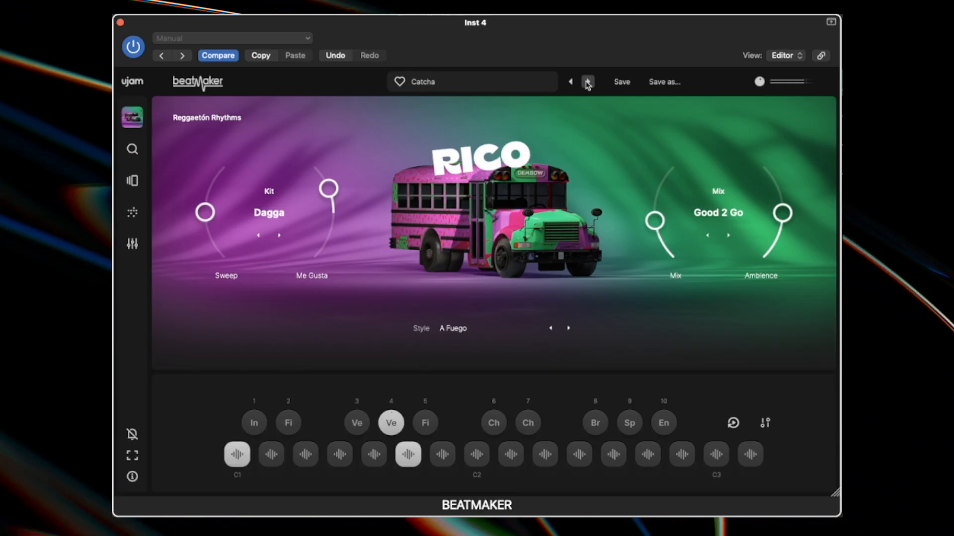
left_click(588, 83)
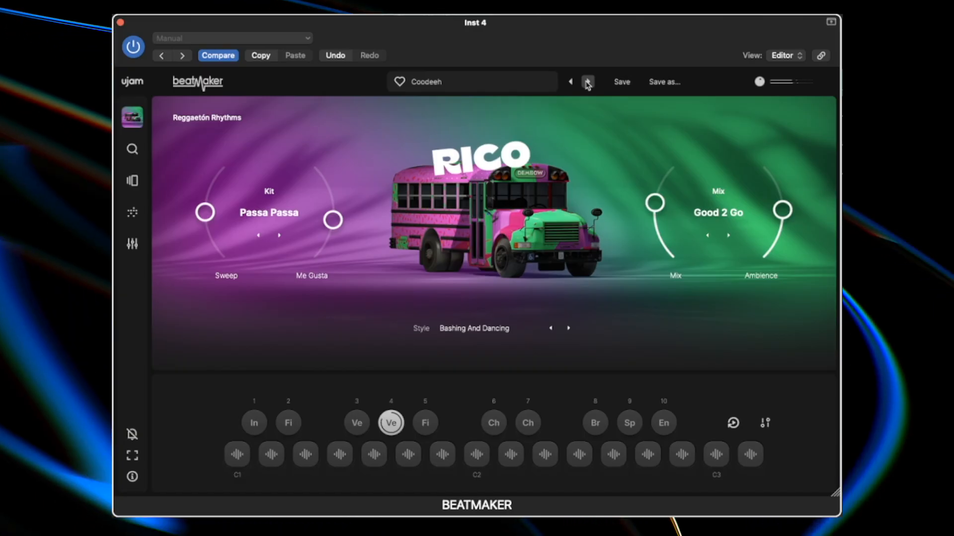
left_click(587, 83)
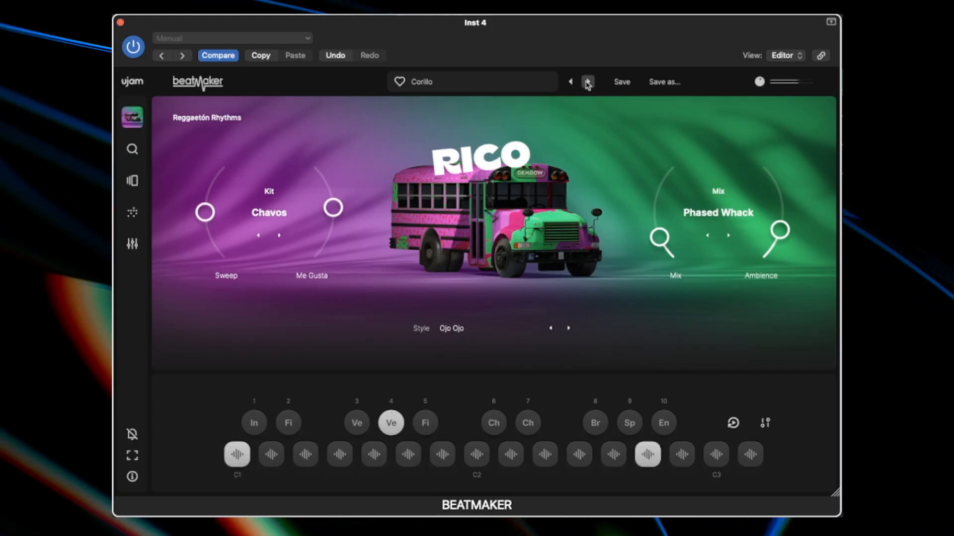
left_click(588, 82)
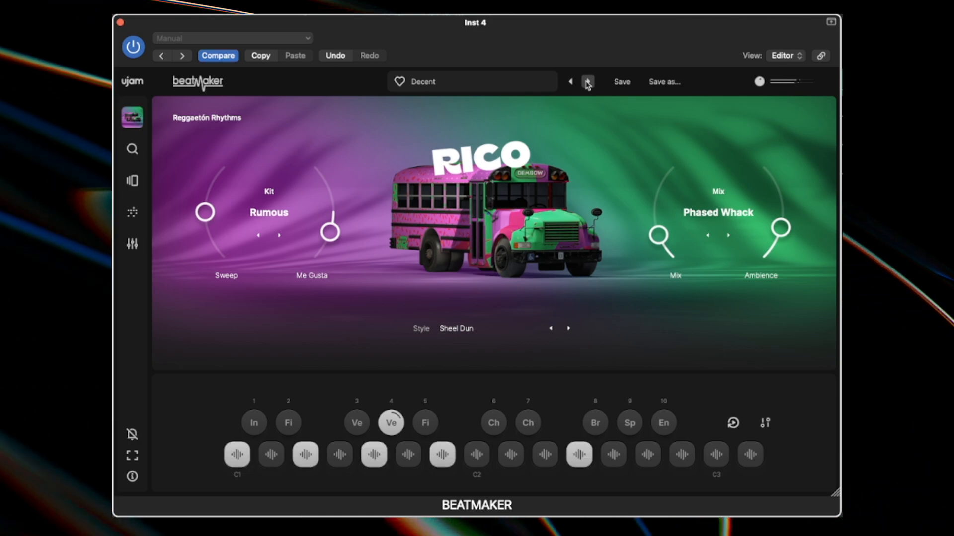
left_click(588, 82)
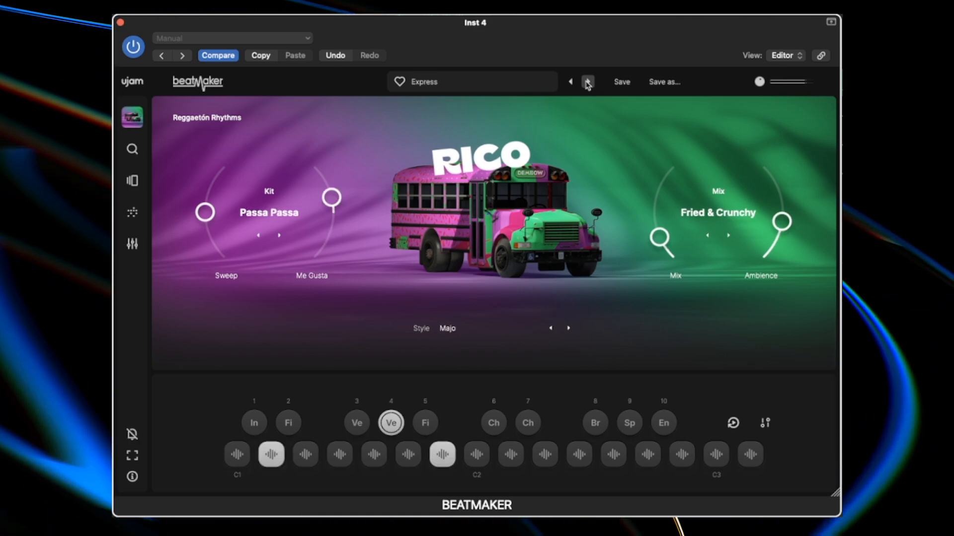
left_click(587, 82)
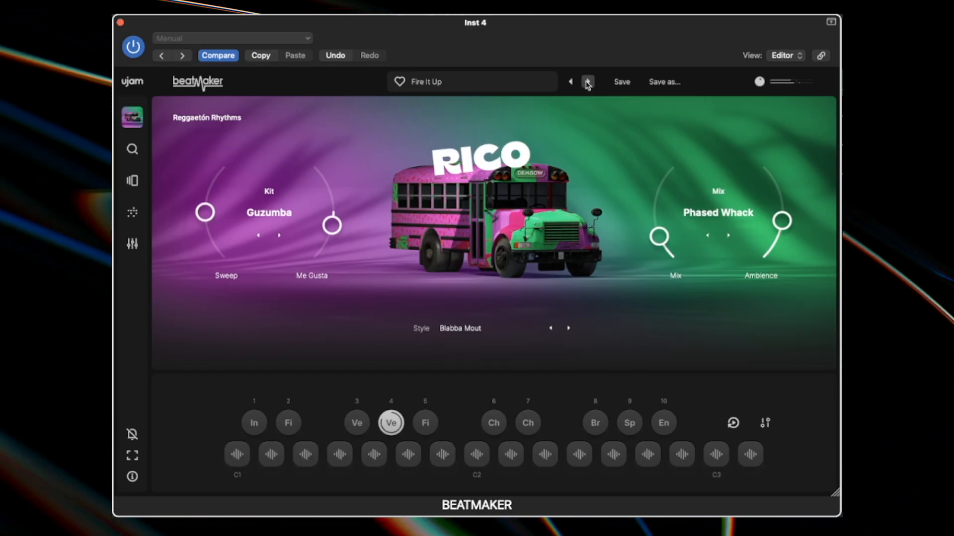
left_click(588, 82)
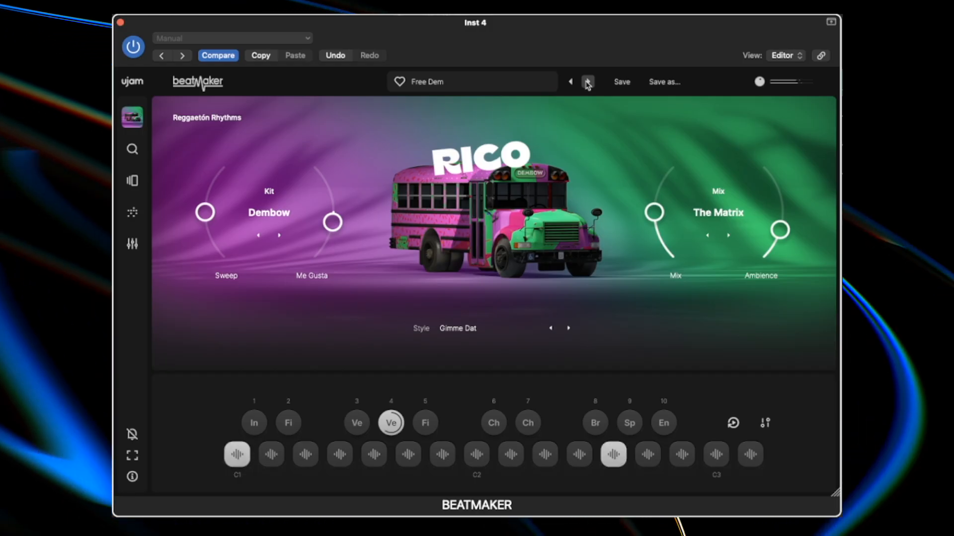
left_click(587, 82)
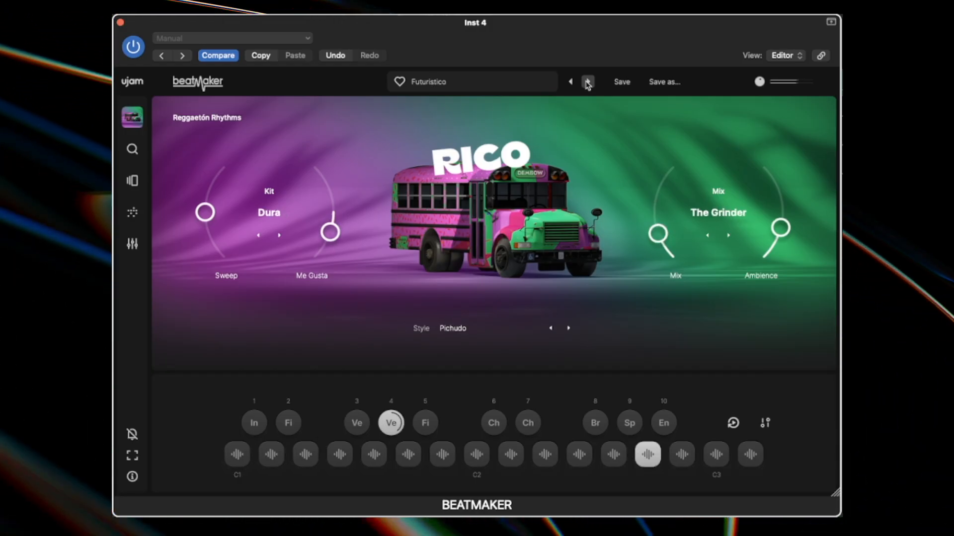
left_click(588, 82)
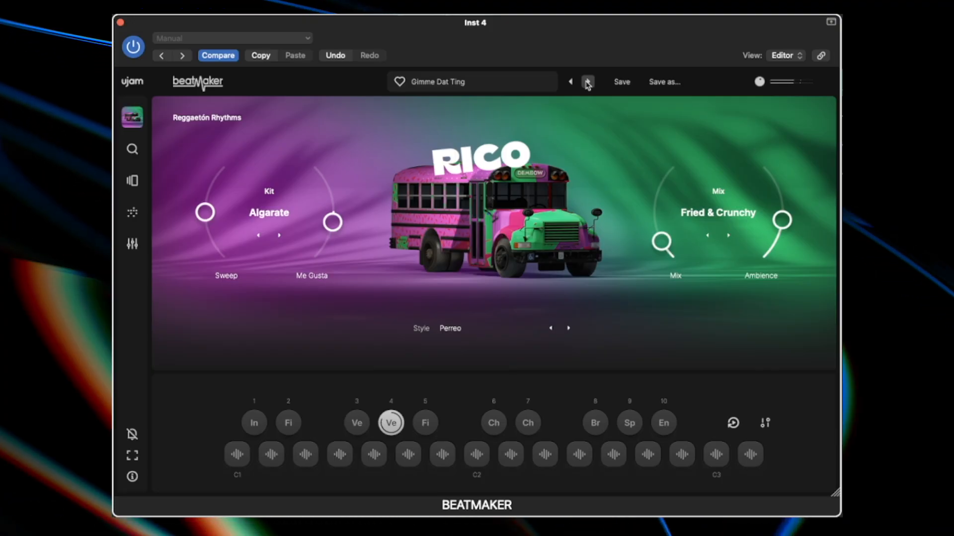